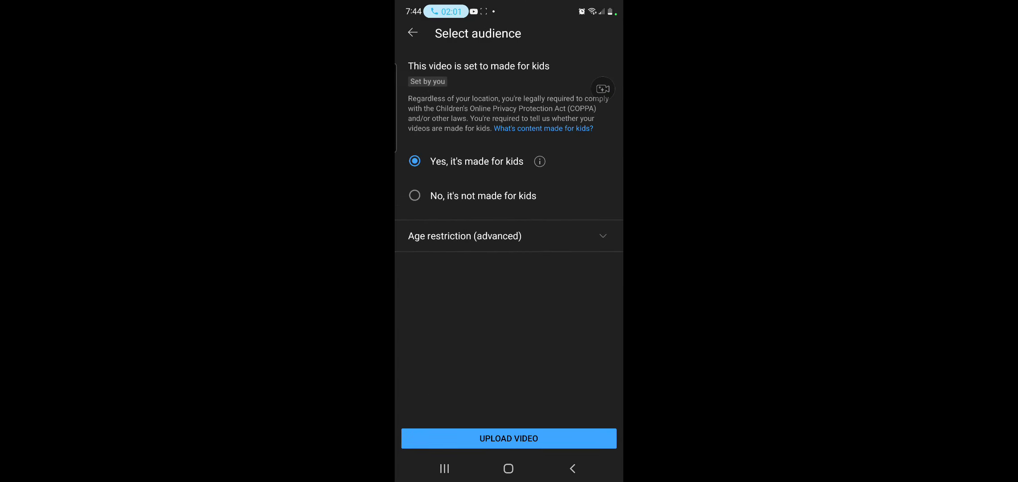
# - Upload the video with the audience set to made for kids
pyautogui.click(509, 438)
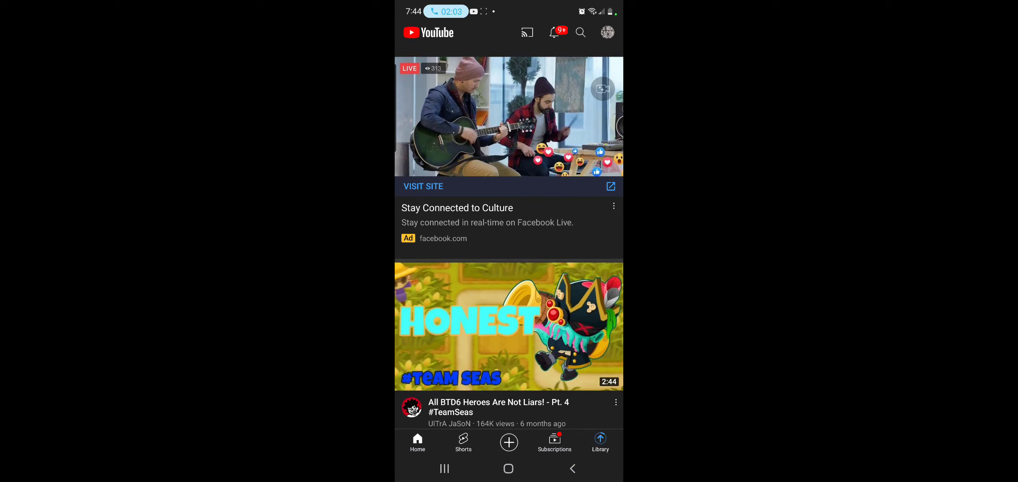